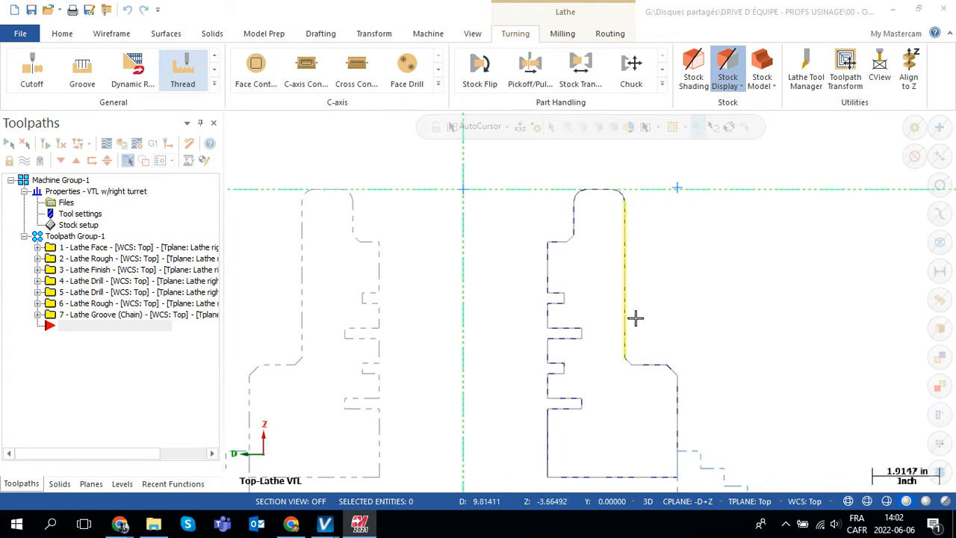
# Start a lathe Thread toolpath and browse the available OD THREAD LEFT tools.
pyautogui.click(180, 71)
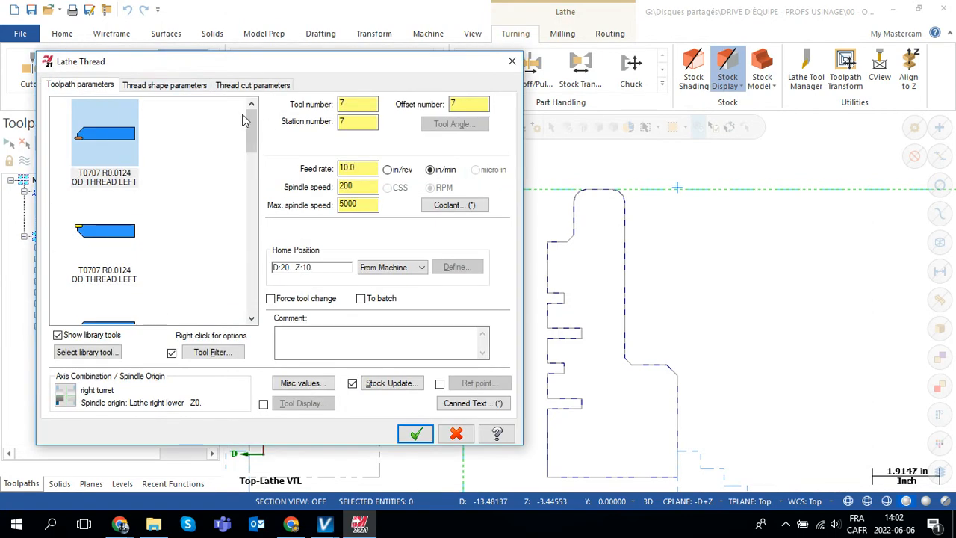
pyautogui.moveTo(249, 123); pyautogui.dragTo(250, 189)
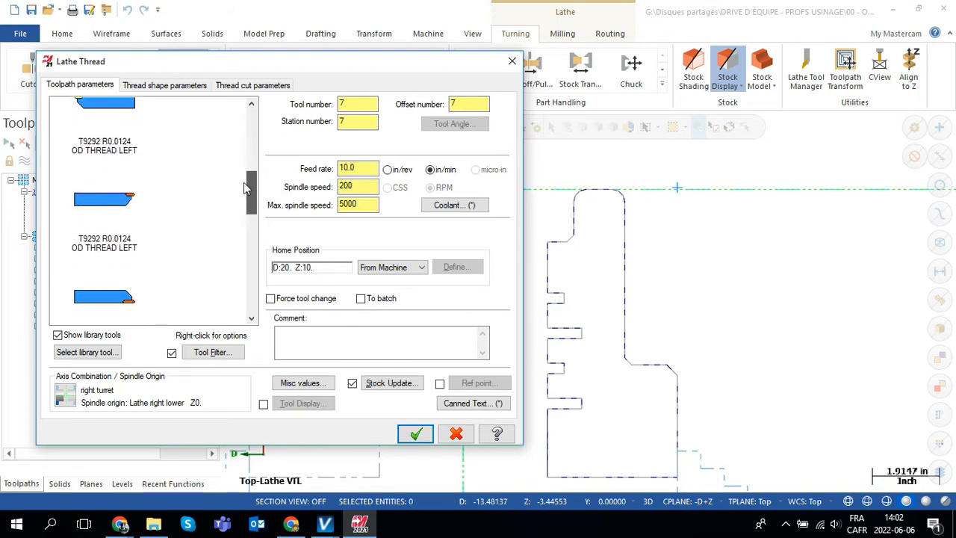
# Switch to VERICUT and bring up the tool manager for the library outil vertical lathe test.tls.
pyautogui.click(325, 523)
pyautogui.click(306, 499)
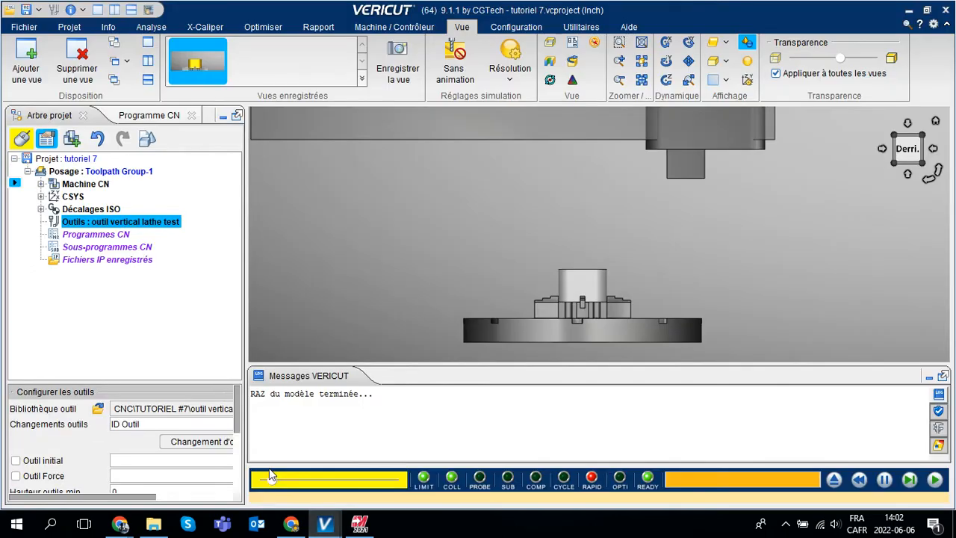
pyautogui.scroll(5, 638, 252)
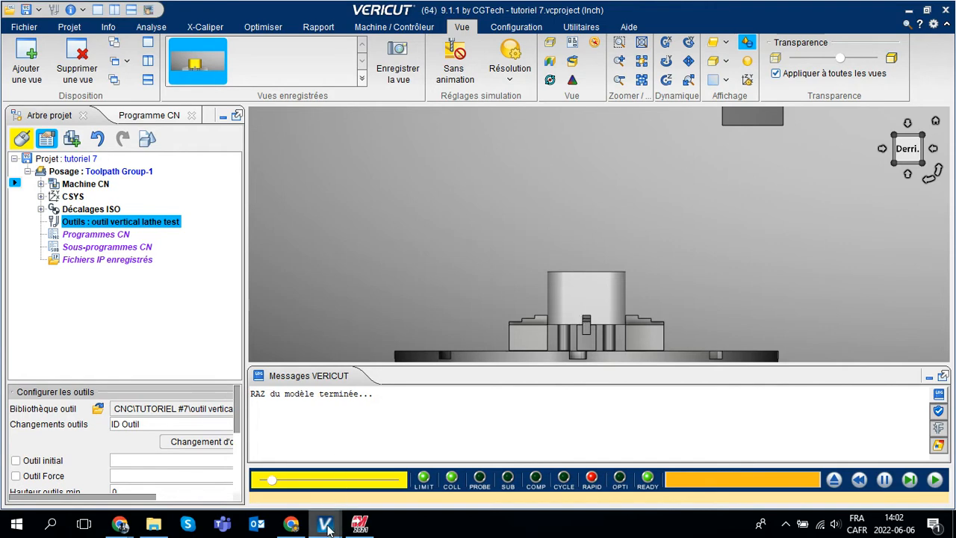
pyautogui.moveTo(328, 522)
pyautogui.click(388, 476)
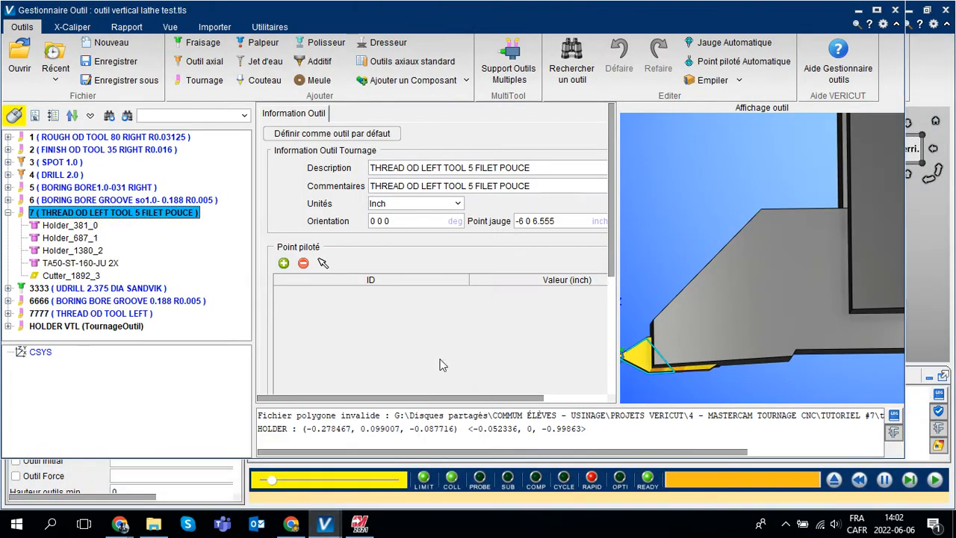
# Collapse tool 7's components and examine the insert tips of roughing tool 1 and finishing tool 2 up close.
pyautogui.click(127, 138)
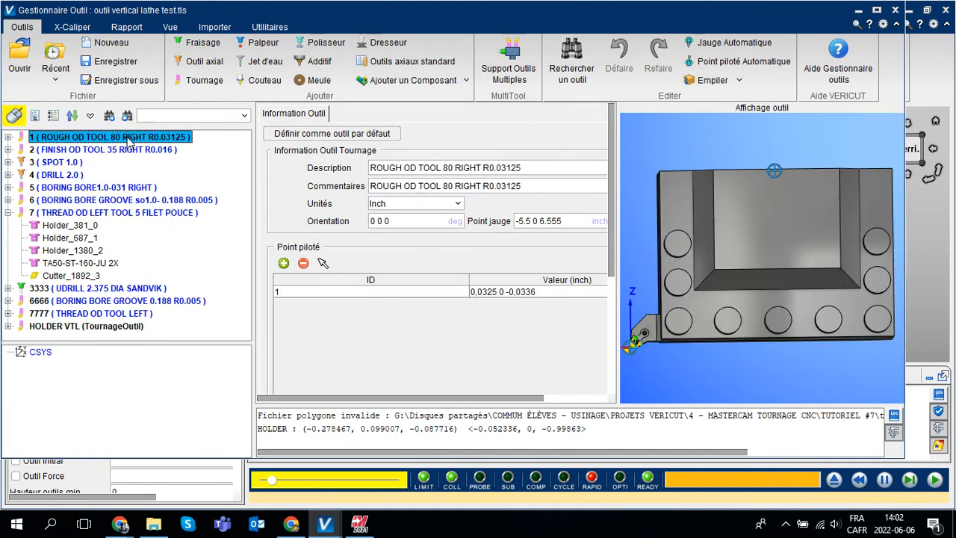
pyautogui.click(9, 213)
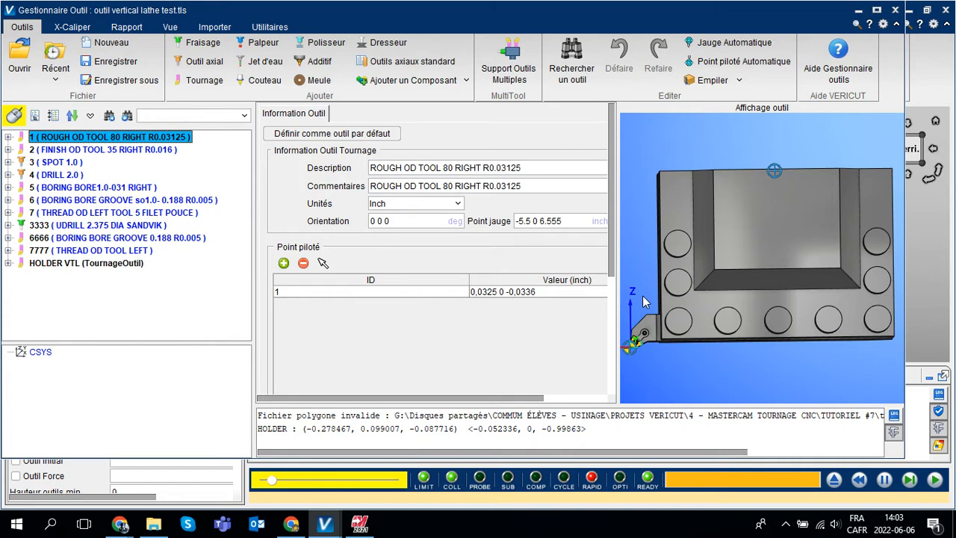
pyautogui.scroll(5, 629, 347)
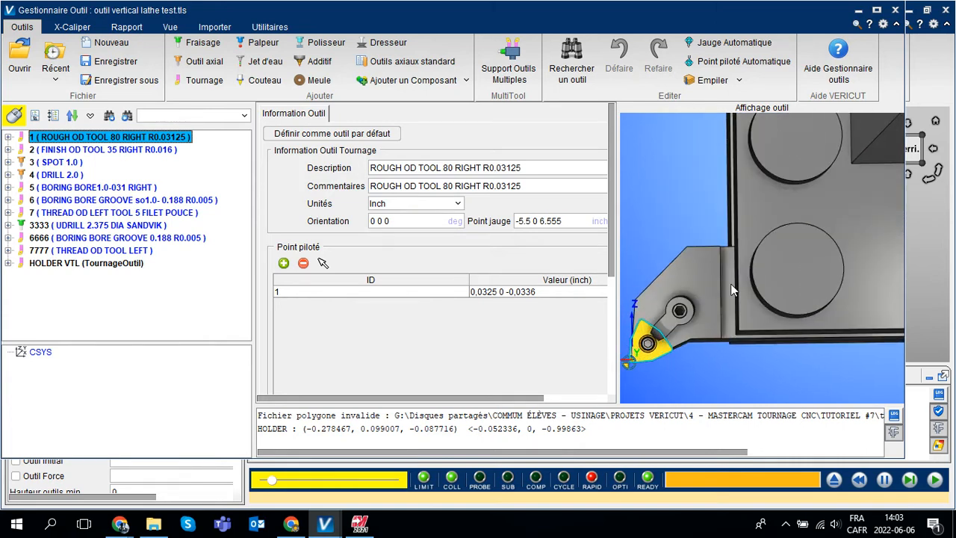
pyautogui.scroll(-6, 631, 343)
pyautogui.scroll(5, 728, 288)
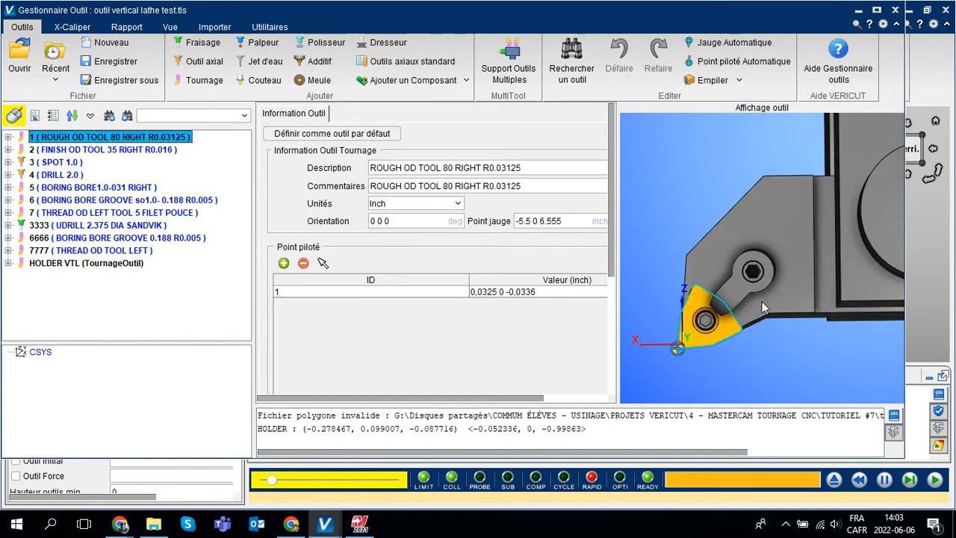
pyautogui.click(95, 152)
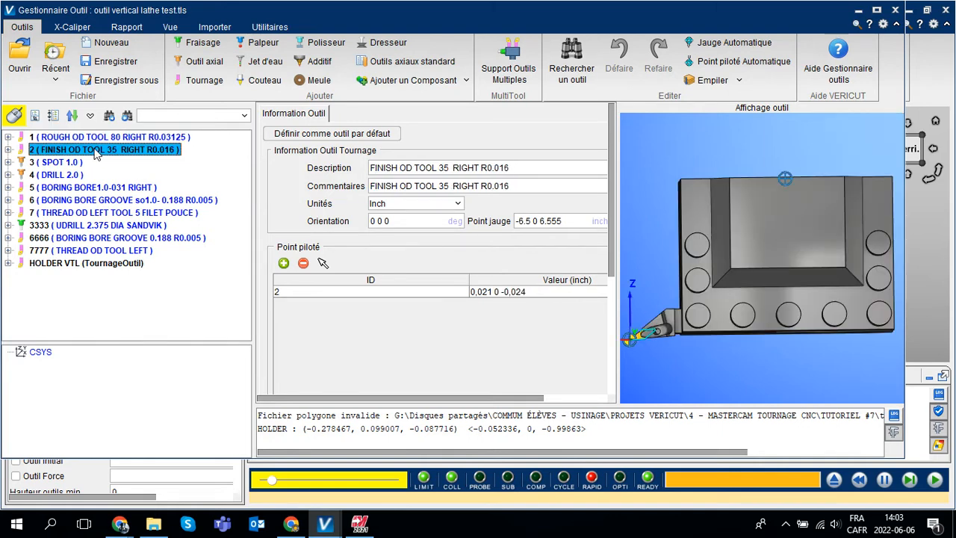
pyautogui.scroll(5, 627, 342)
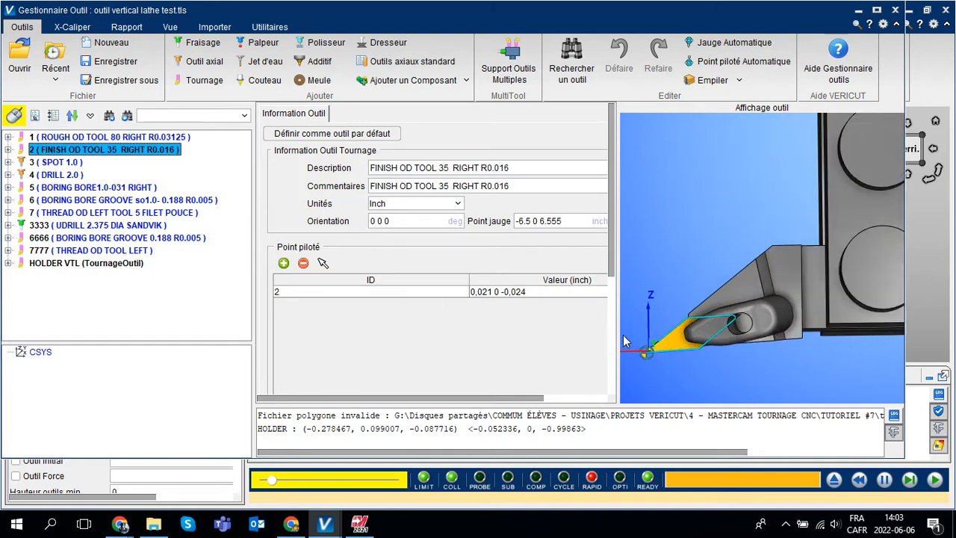
pyautogui.scroll(2, 627, 340)
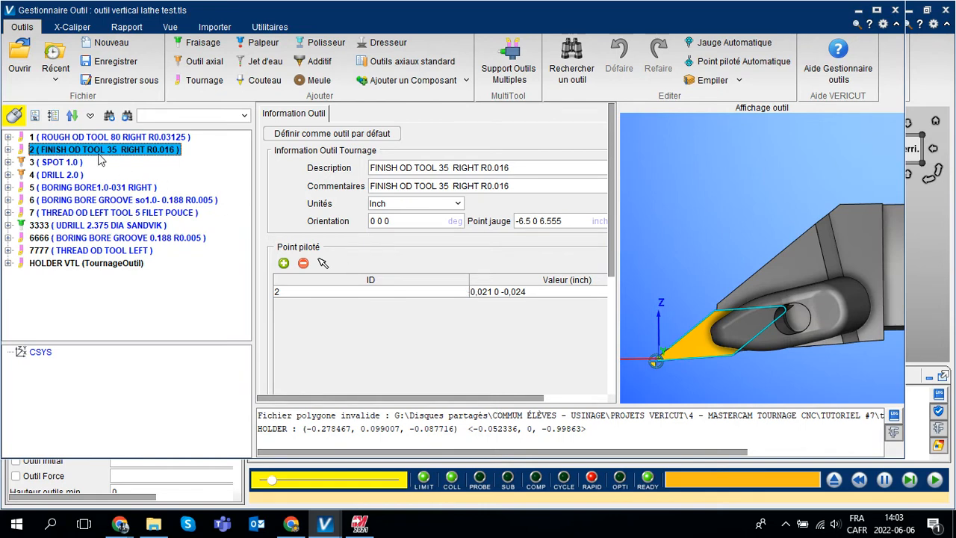
# Examine spot drill 3, drill 4, boring tool 5 and the insert of boring groove tool 6.
pyautogui.click(53, 163)
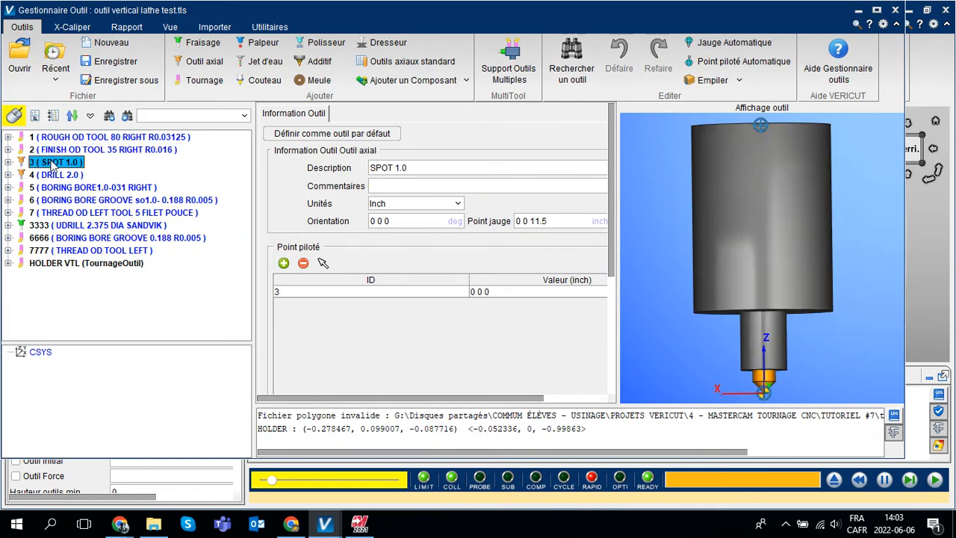
pyautogui.click(59, 177)
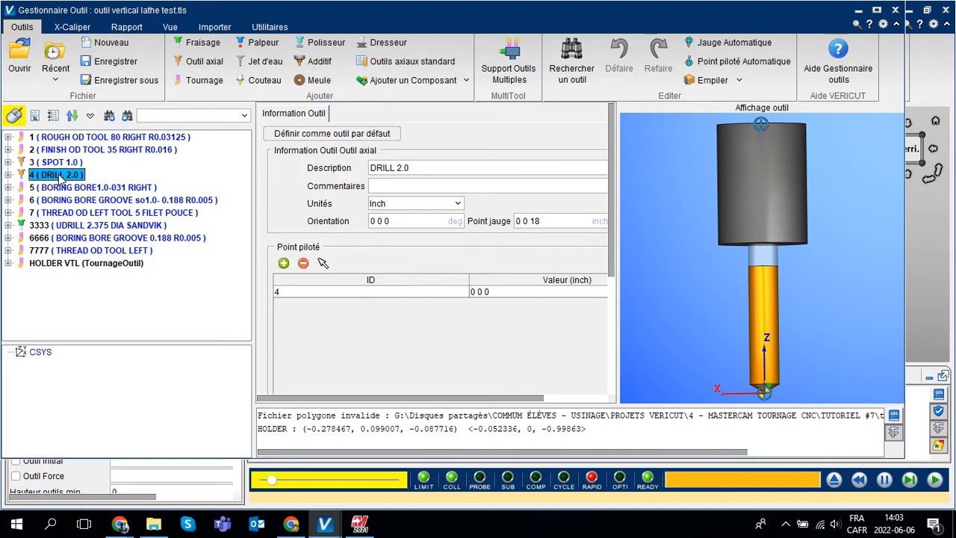
pyautogui.click(70, 189)
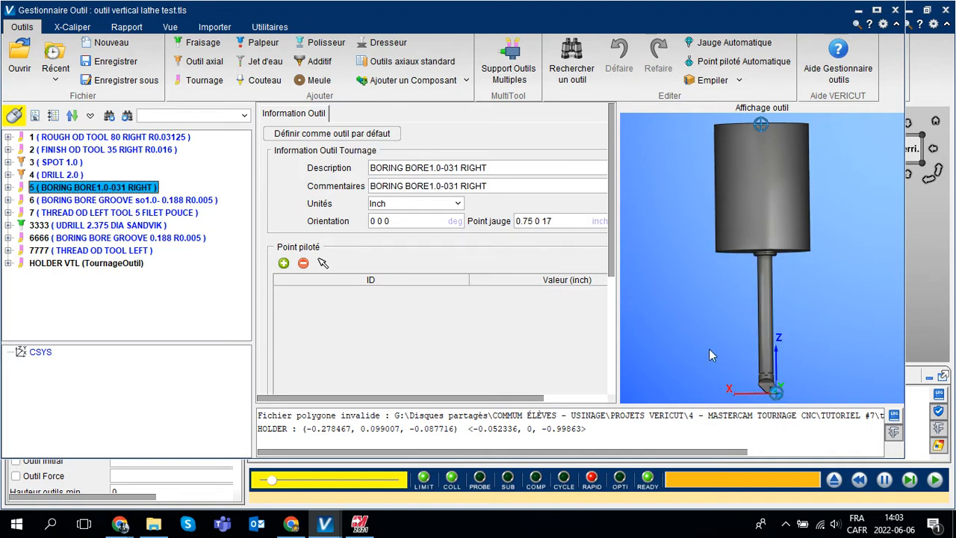
pyautogui.scroll(3, 764, 393)
pyautogui.scroll(5, 763, 387)
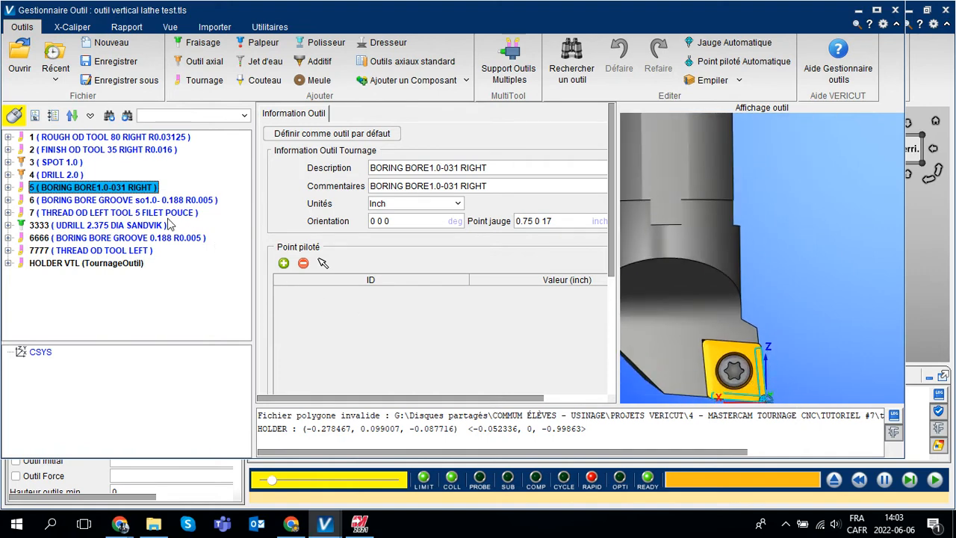
pyautogui.click(131, 200)
pyautogui.scroll(5, 783, 387)
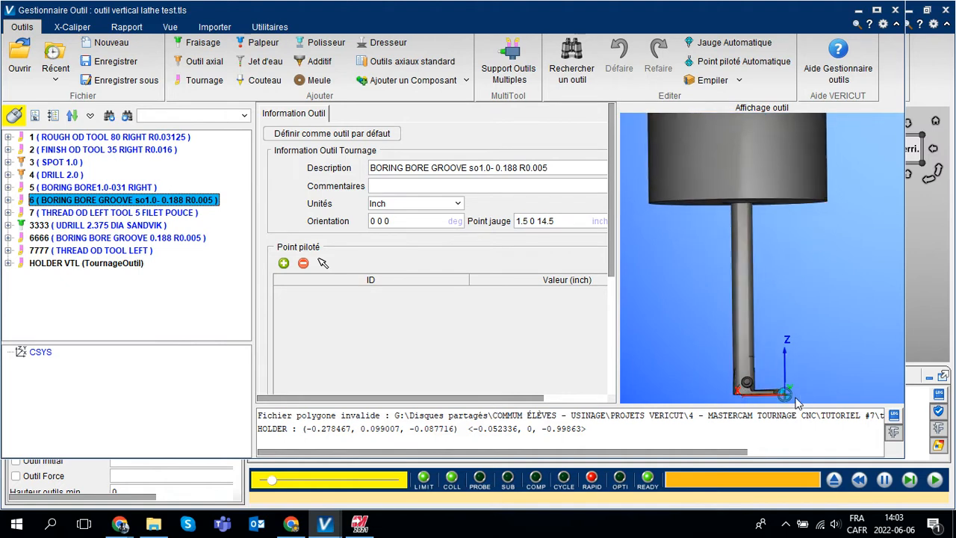
pyautogui.scroll(3, 822, 364)
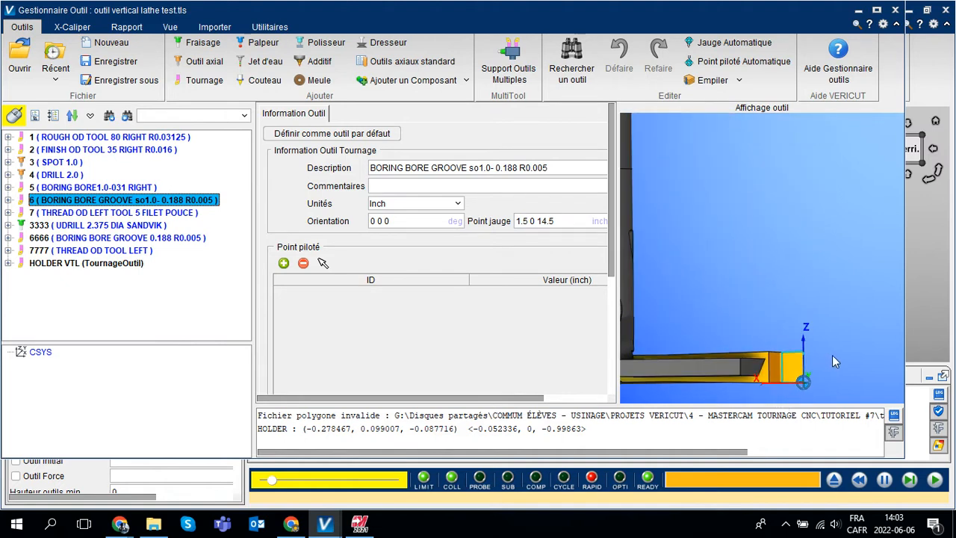
# Examine the insert of tool 7, THREAD OD LEFT TOOL 5 FILET POUCE, and its gauge origin up close.
pyautogui.click(80, 214)
pyautogui.moveTo(717, 273)
pyautogui.mouseDown(button='middle')
pyautogui.moveTo(710, 280)
pyautogui.moveTo(719, 293)
pyautogui.moveTo(710, 271)
pyautogui.moveTo(735, 276)
pyautogui.moveTo(724, 287)
pyautogui.mouseUp(button='middle')
pyautogui.scroll(5, 632, 339)
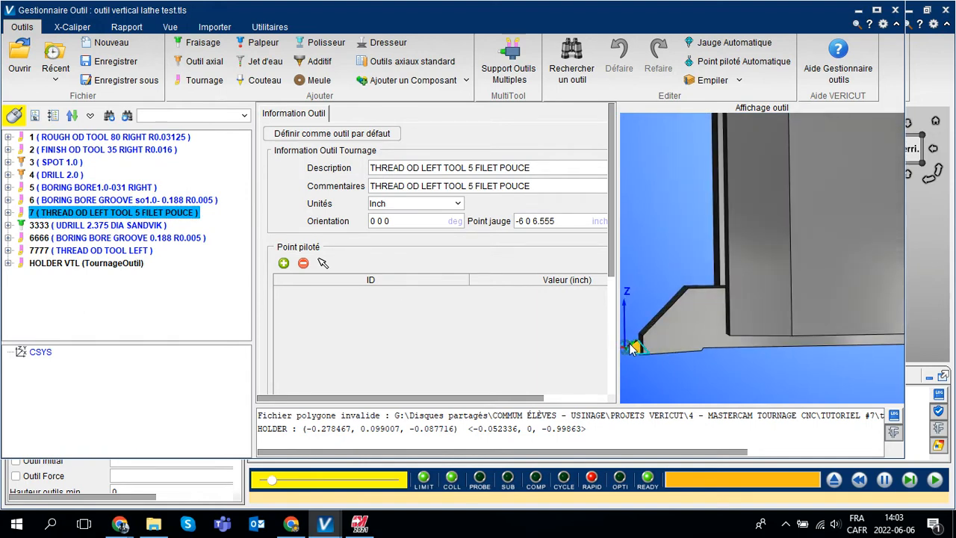
pyautogui.moveTo(677, 311); pyautogui.dragTo(783, 254, button='middle')
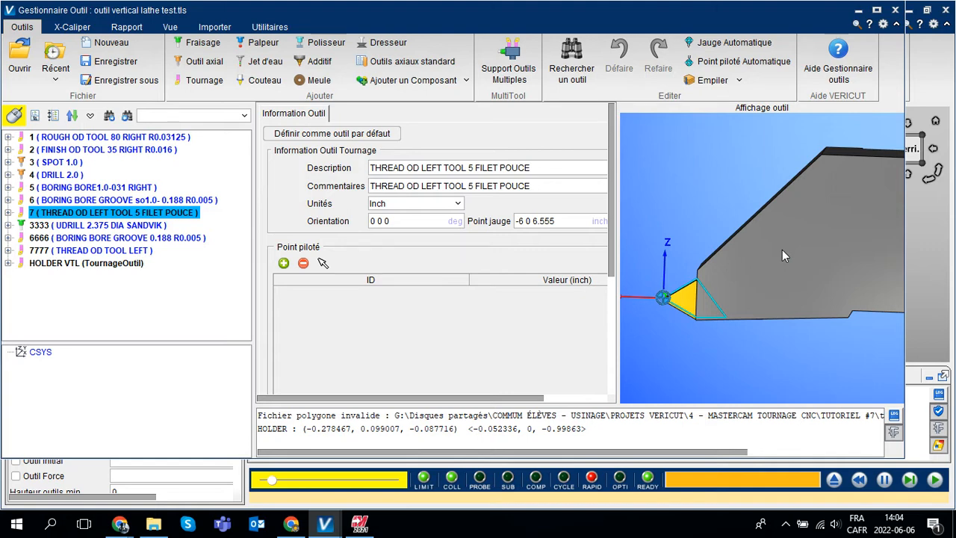
# Review the reference points of roughing tool 1, finishing tool 2 and spot drill 3 for comparison with the threading tool.
pyautogui.click(116, 138)
pyautogui.scroll(3, 625, 345)
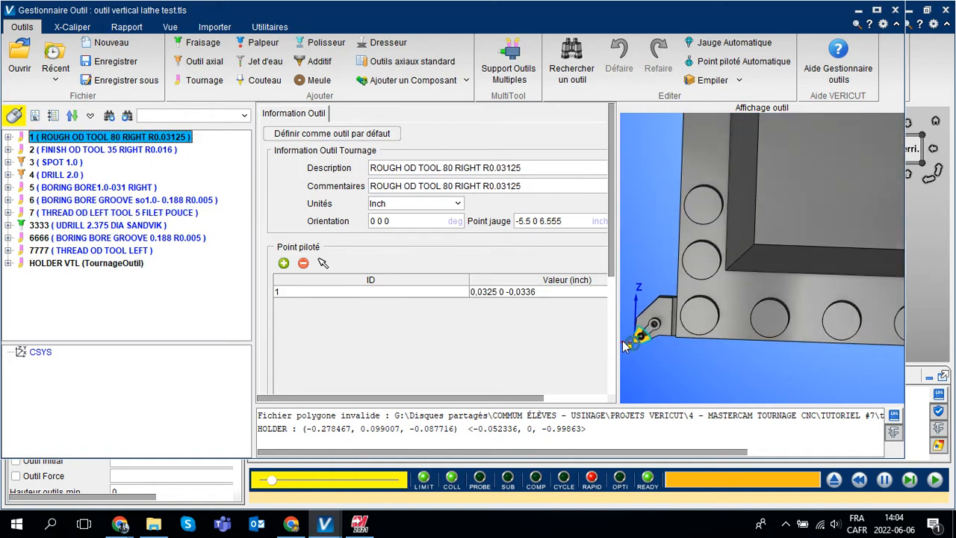
pyautogui.scroll(1, 625, 345)
pyautogui.scroll(3, 649, 274)
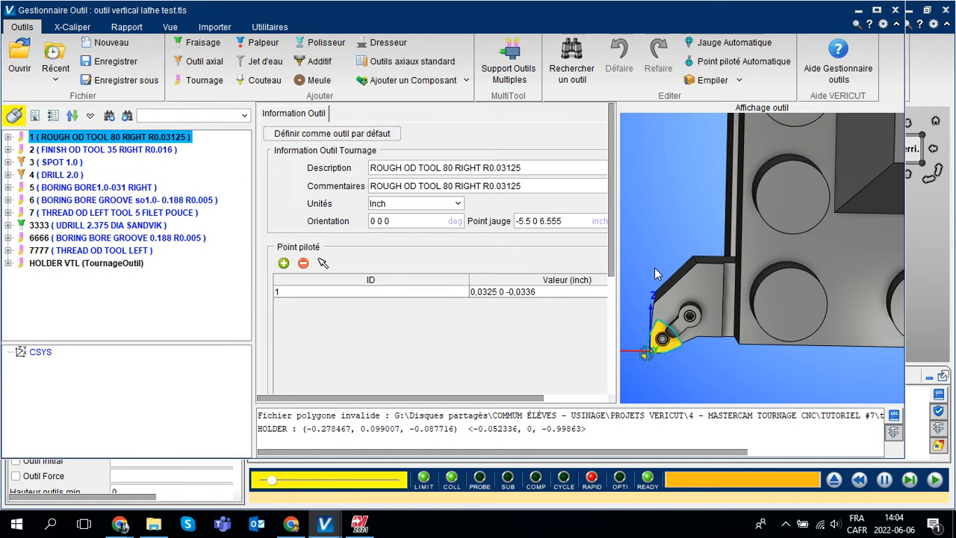
pyautogui.click(157, 151)
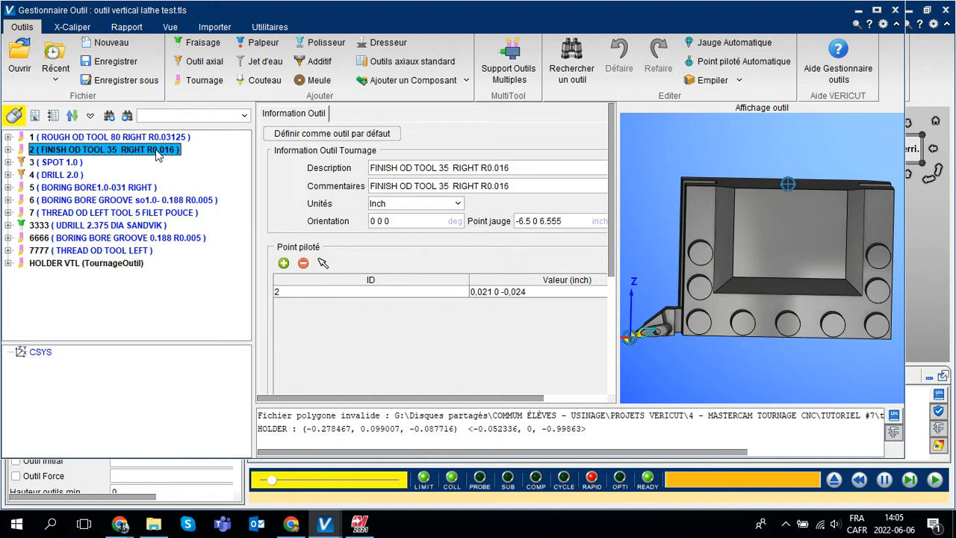
pyautogui.click(51, 163)
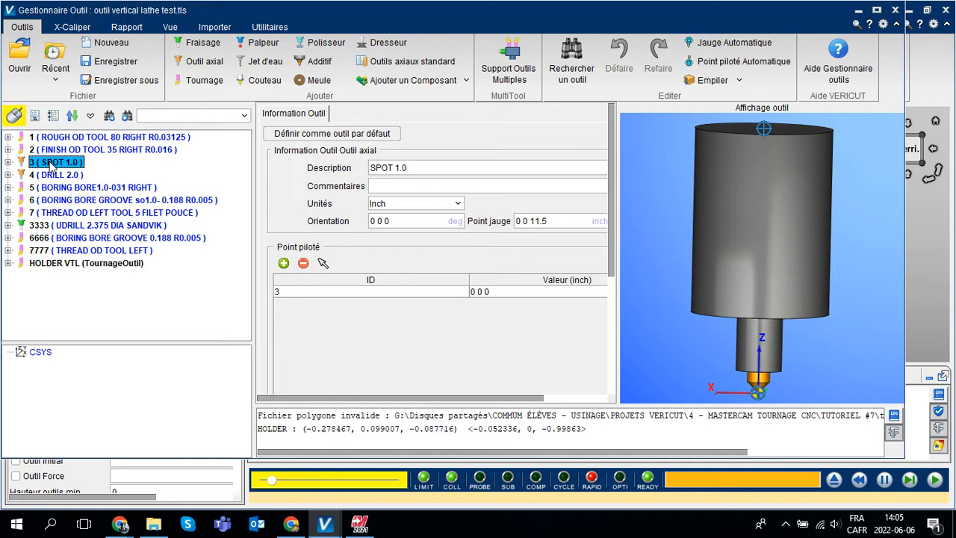
# Return to threading tool 7 and check its driven-point settings and insert tip.
pyautogui.click(62, 214)
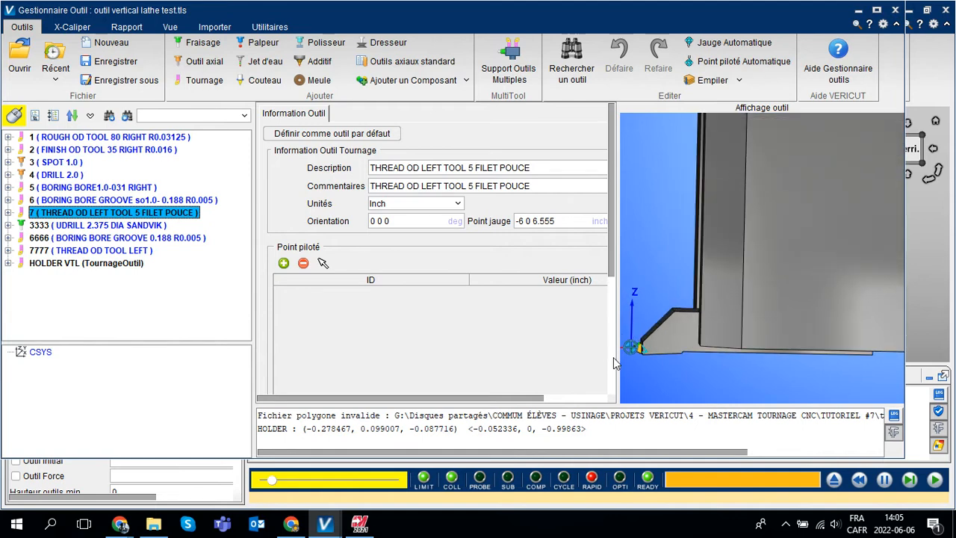
pyautogui.scroll(-3, 613, 357)
pyautogui.scroll(5, 638, 357)
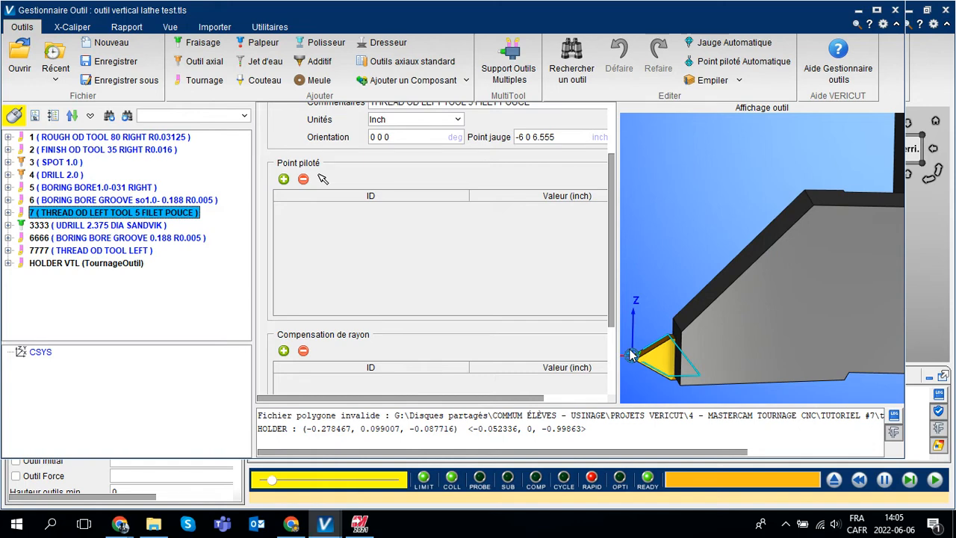
# Switch to Mastercam, select the T9292 R0.0124 OD THREAD LEFT tool with its insert on the upper side, and open its lathe tool setup for editing.
pyautogui.click(365, 527)
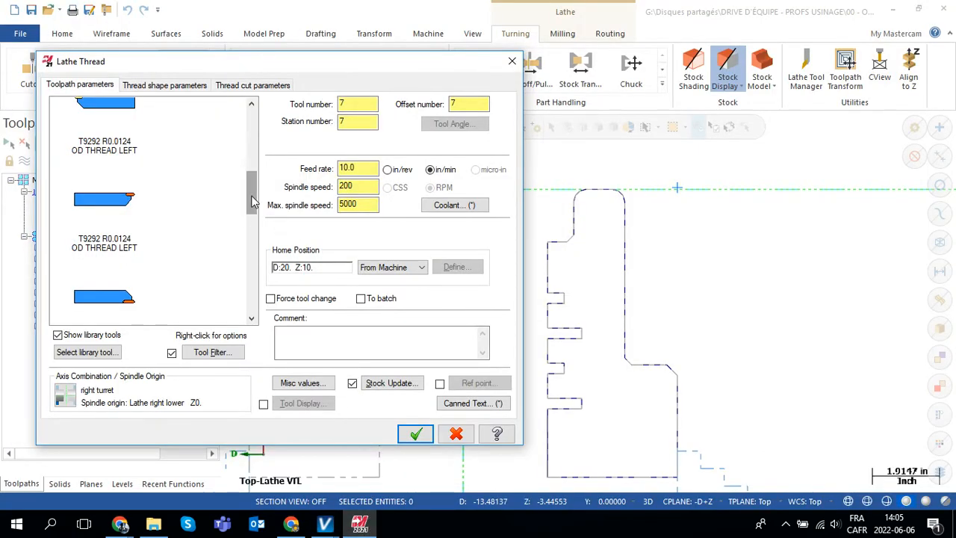
pyautogui.click(106, 244)
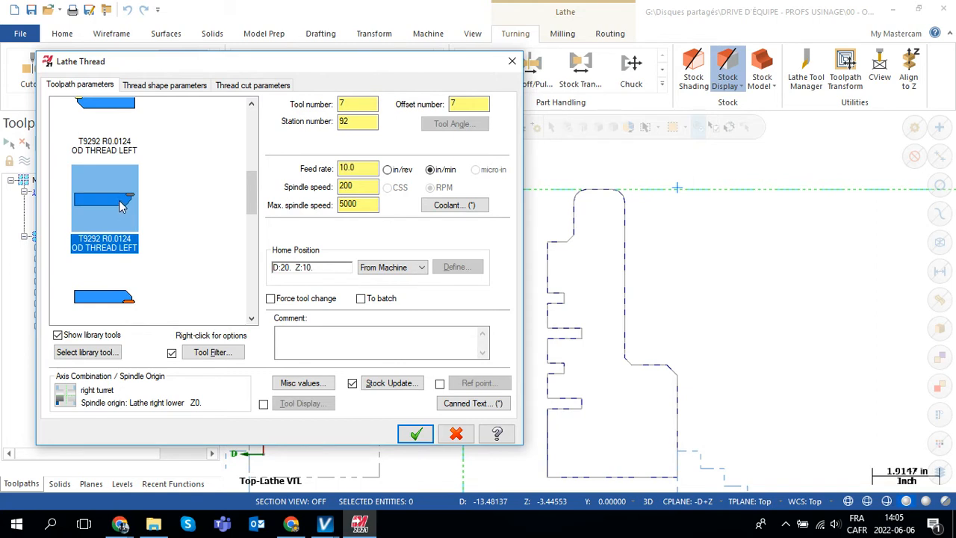
pyautogui.moveTo(122, 207)
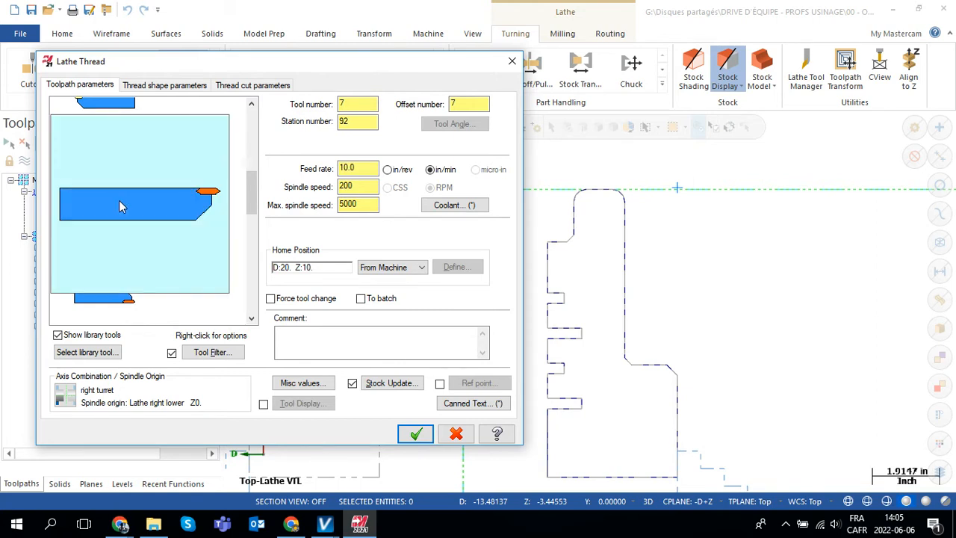
pyautogui.rightClick(122, 199)
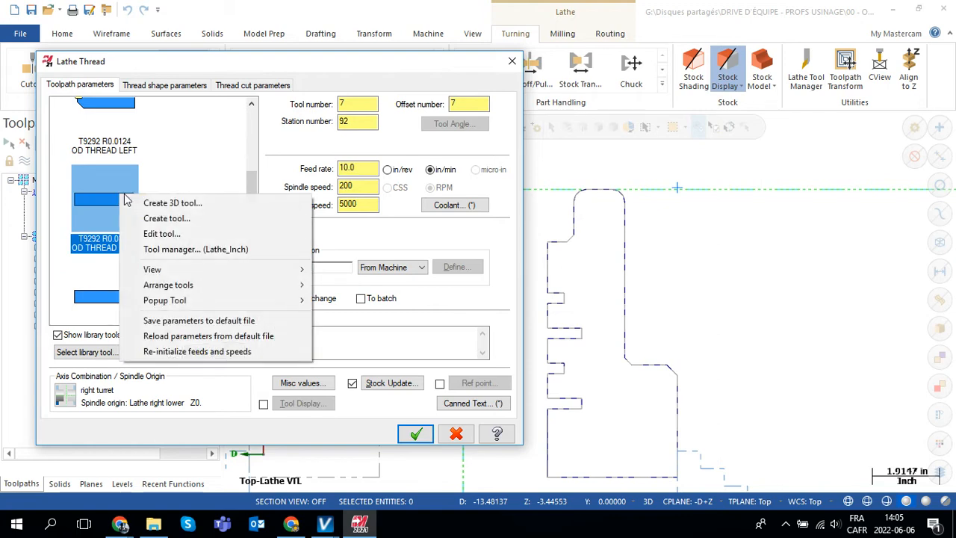
pyautogui.click(171, 234)
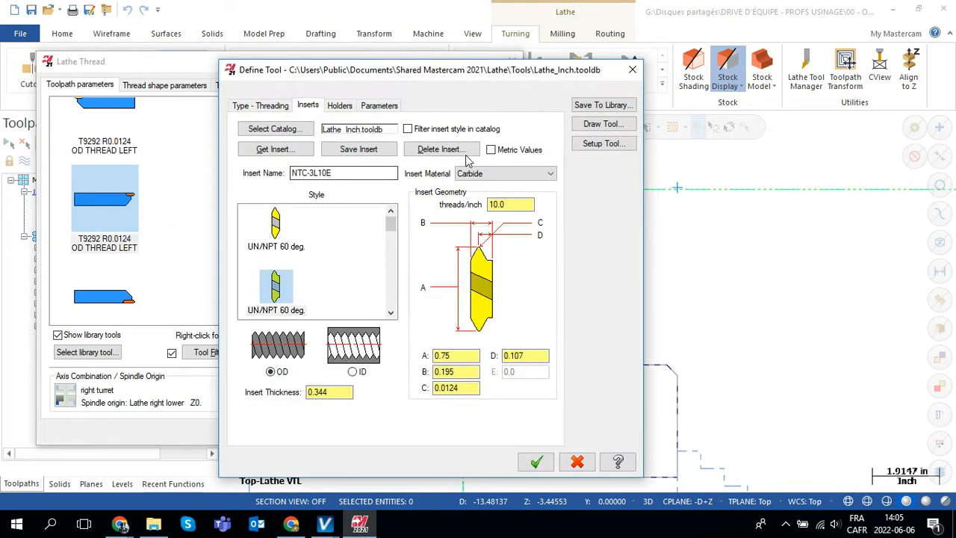
pyautogui.click(608, 145)
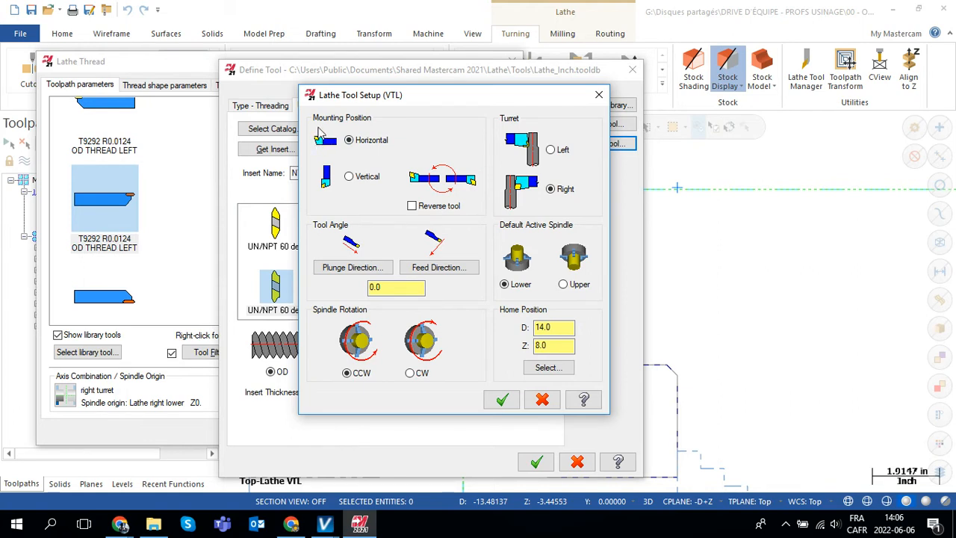
# Check threading tool 7's mounting orientation in VERICUT, and return to the Mastercam tool setup.
pyautogui.moveTo(324, 525)
pyautogui.click(383, 481)
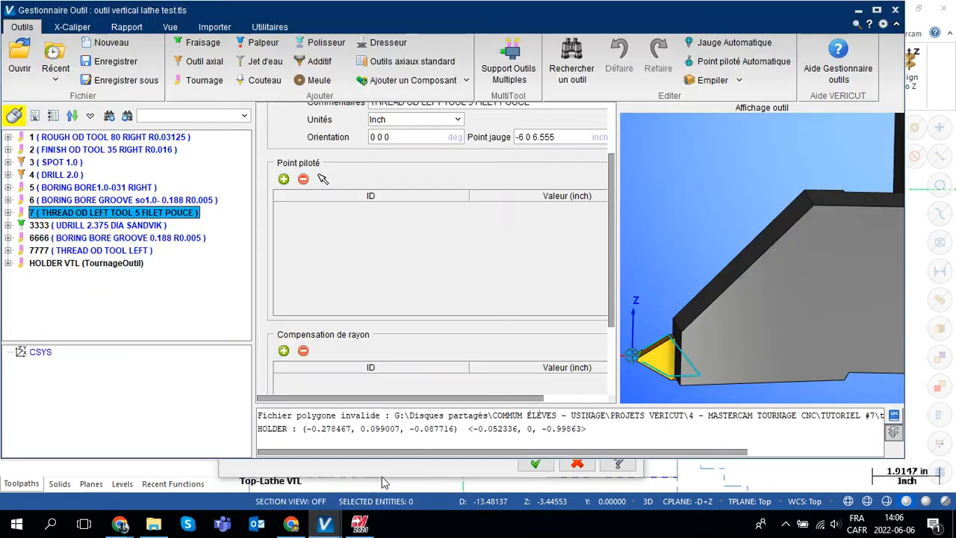
pyautogui.scroll(-5, 711, 307)
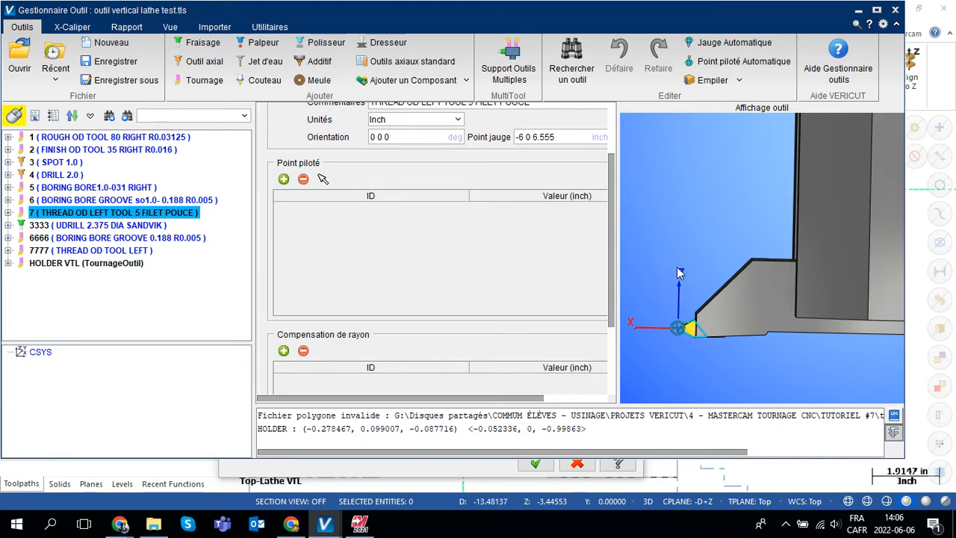
pyautogui.click(360, 524)
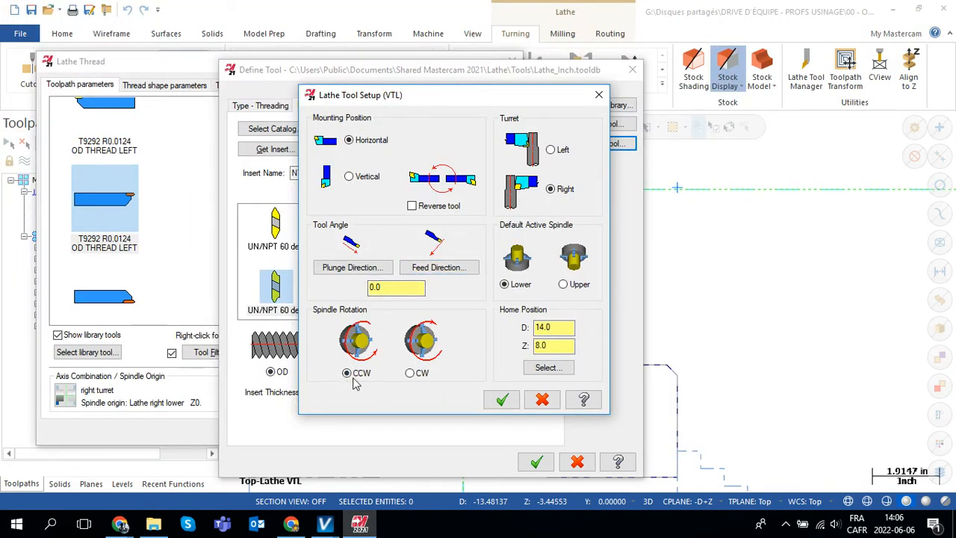
# Set the threading tool's spindle rotation to CW, and accept the lathe tool setup and the tool definition.
pyautogui.click(410, 374)
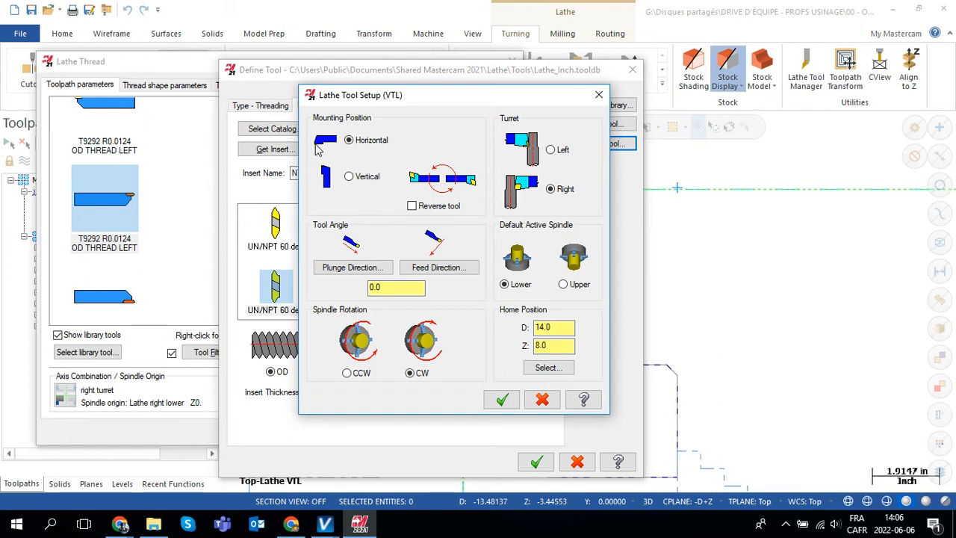
pyautogui.click(347, 373)
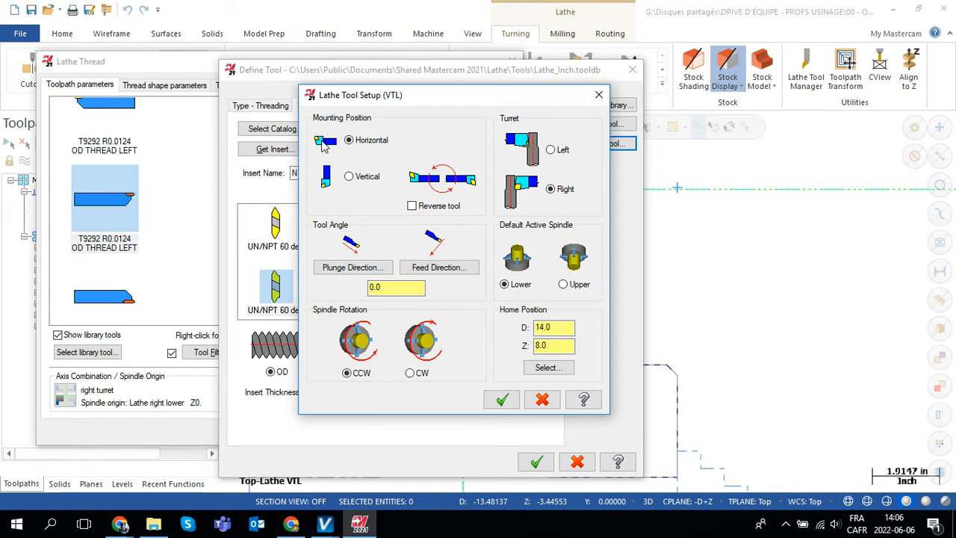
pyautogui.click(410, 374)
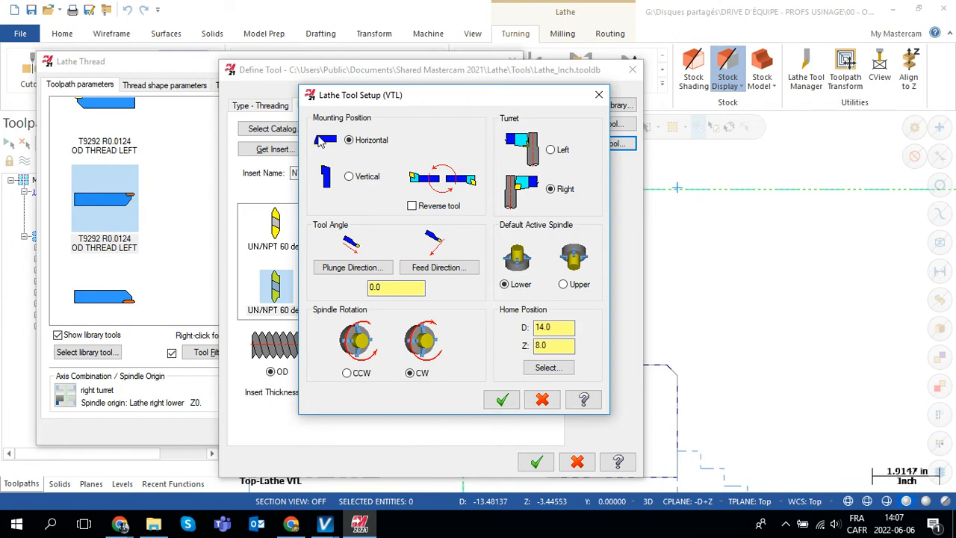
pyautogui.click(501, 400)
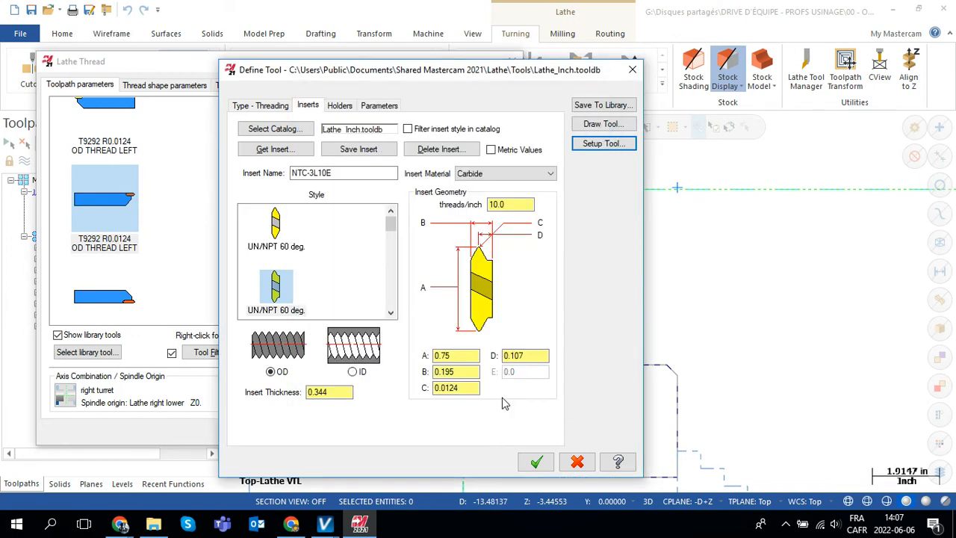
pyautogui.click(535, 462)
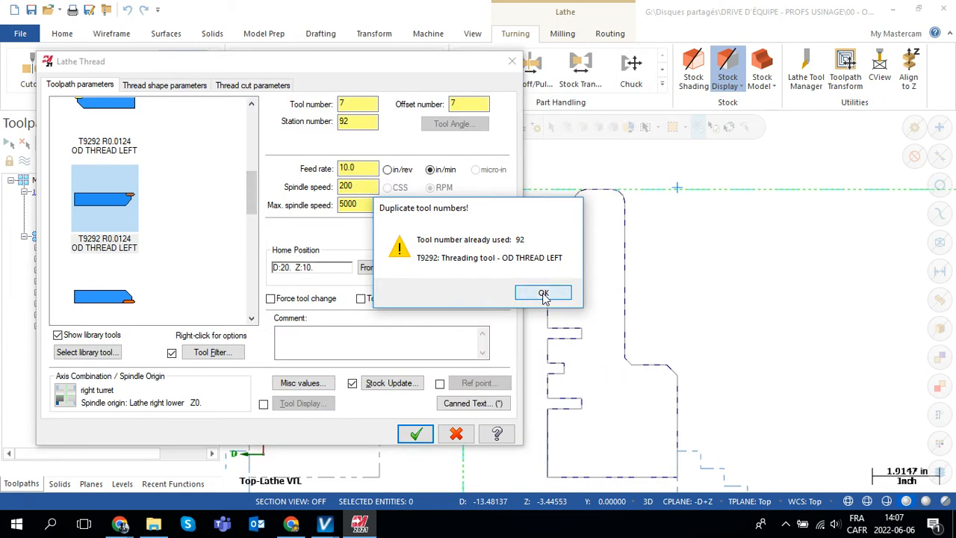
# Dismiss the duplicate tool number warning and set the threading tool's station number to 7.
pyautogui.click(546, 294)
pyautogui.doubleClick(371, 124)
pyautogui.write('7')
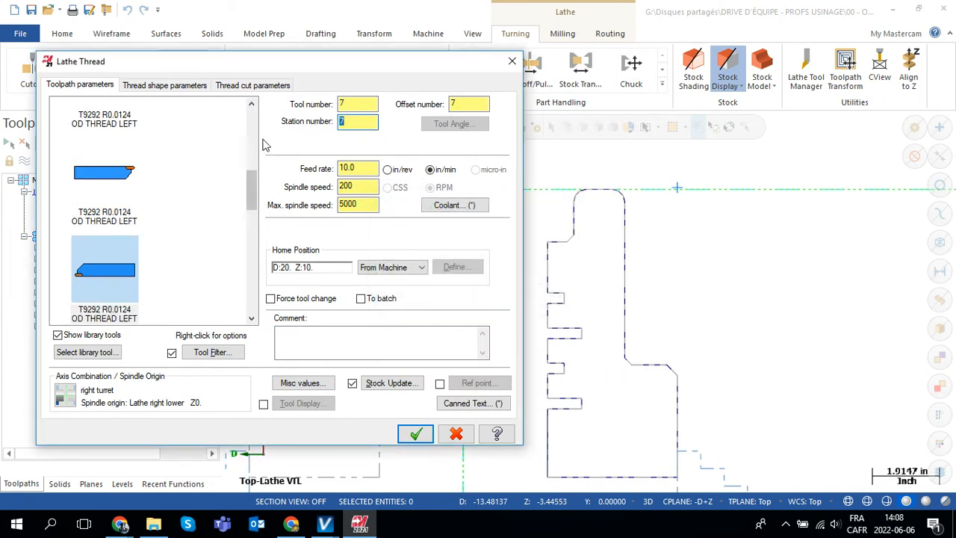
# Set the thread's major diameter to 9.2 by picking a point on the part profile's outer vertical wall.
pyautogui.click(166, 85)
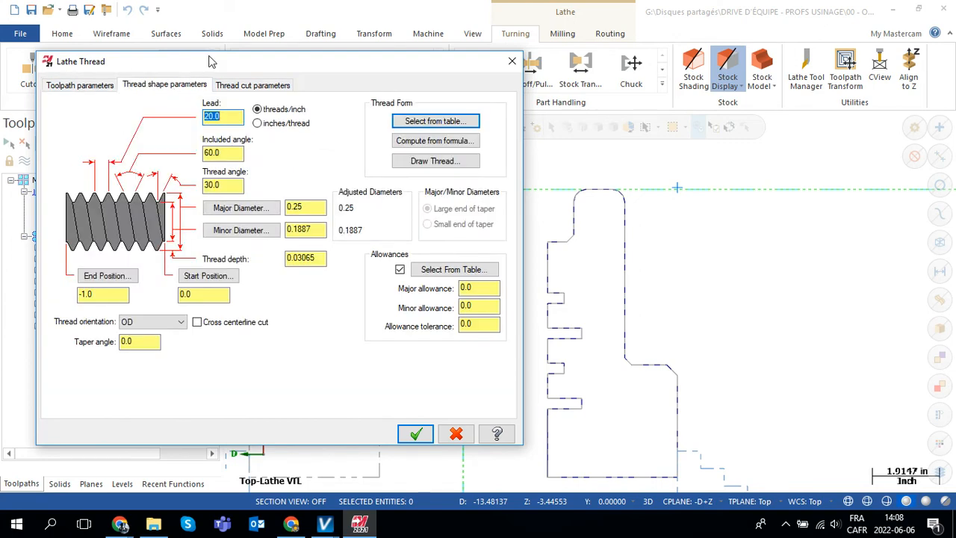
pyautogui.moveTo(292, 65); pyautogui.dragTo(244, 59)
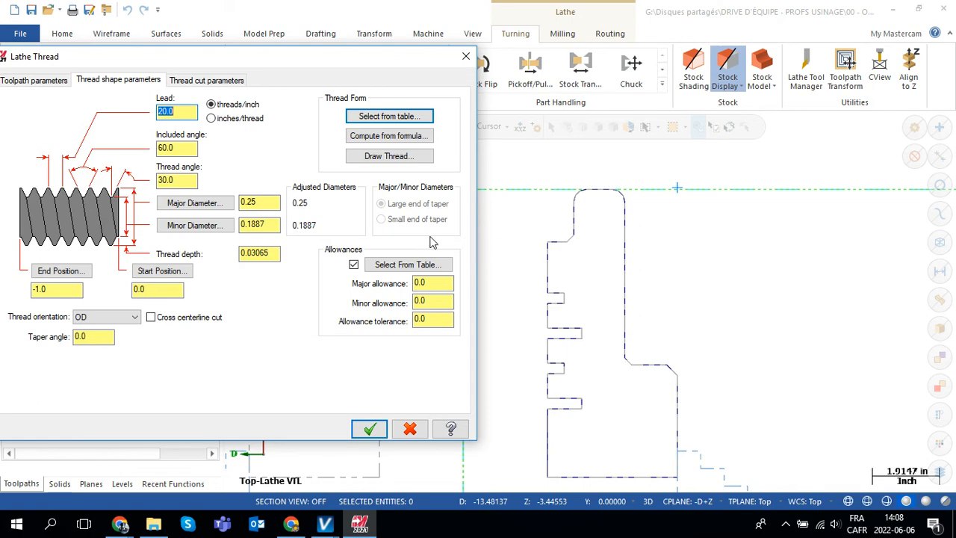
pyautogui.click(197, 207)
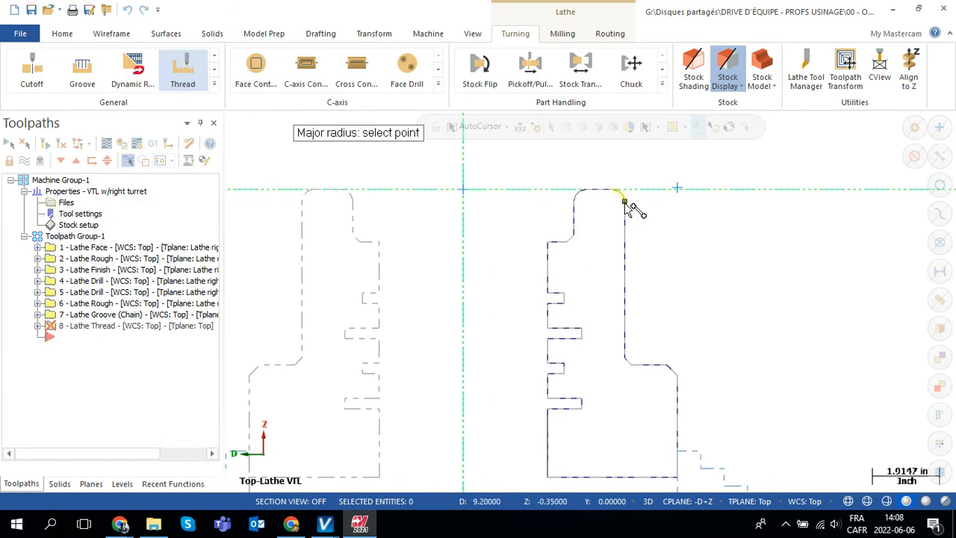
pyautogui.click(625, 282)
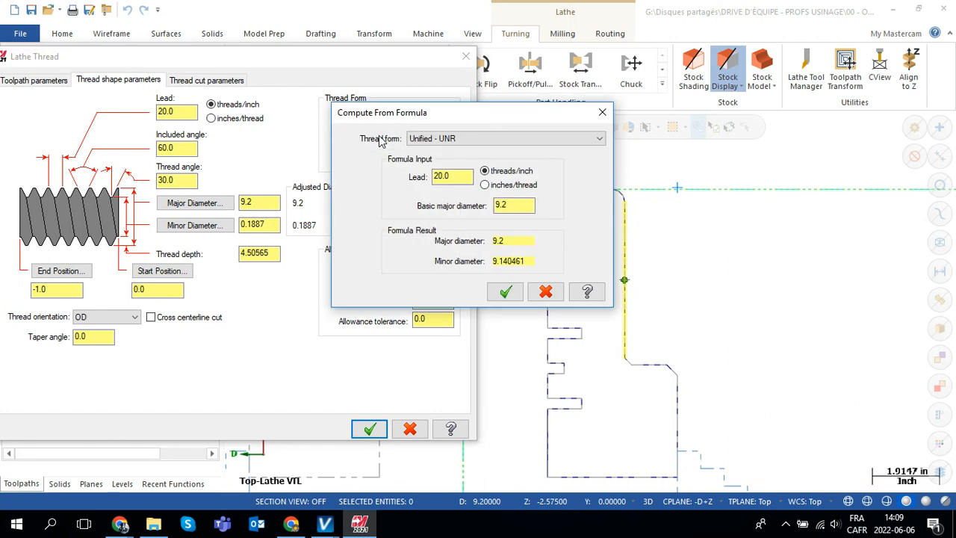
# Compute the thread from the Unified - UNR formula at 5.0 threads/inch, and generate the toolpath with the existing thread cut parameters.
pyautogui.moveTo(401, 119); pyautogui.dragTo(386, 166)
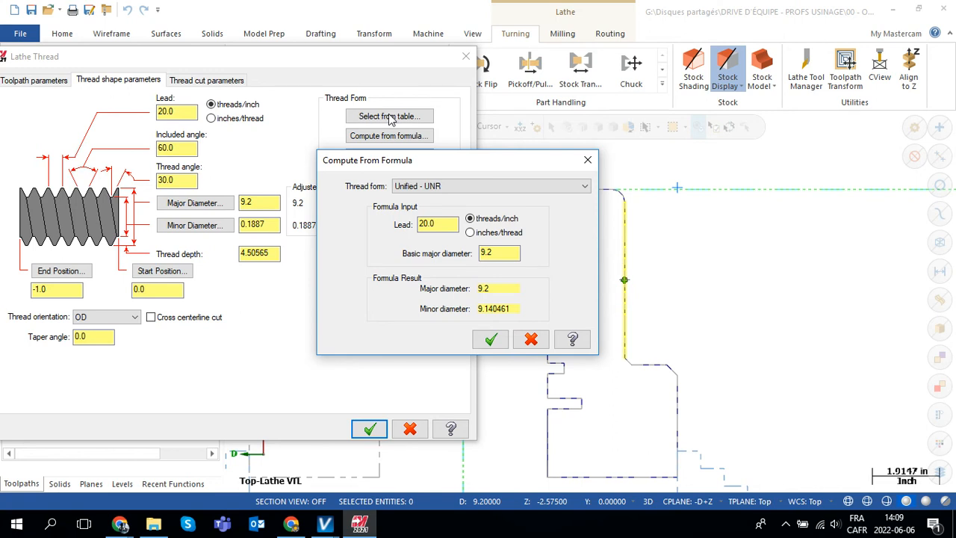
pyautogui.moveTo(437, 165); pyautogui.dragTo(530, 166)
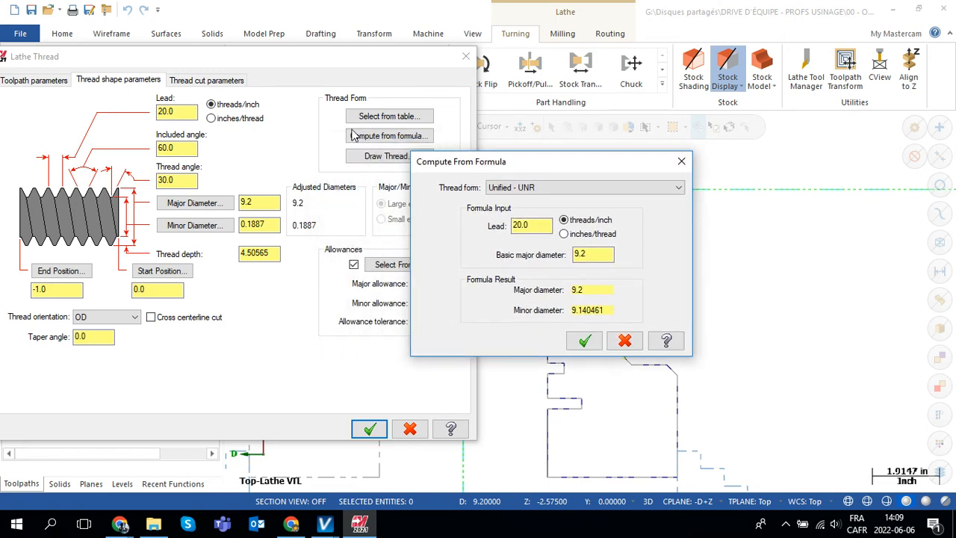
pyautogui.click(679, 189)
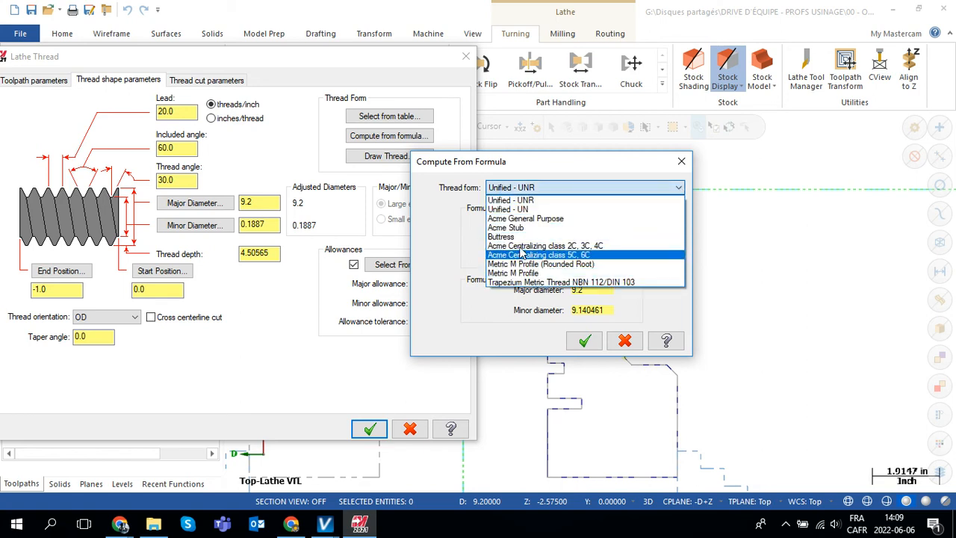
pyautogui.click(514, 200)
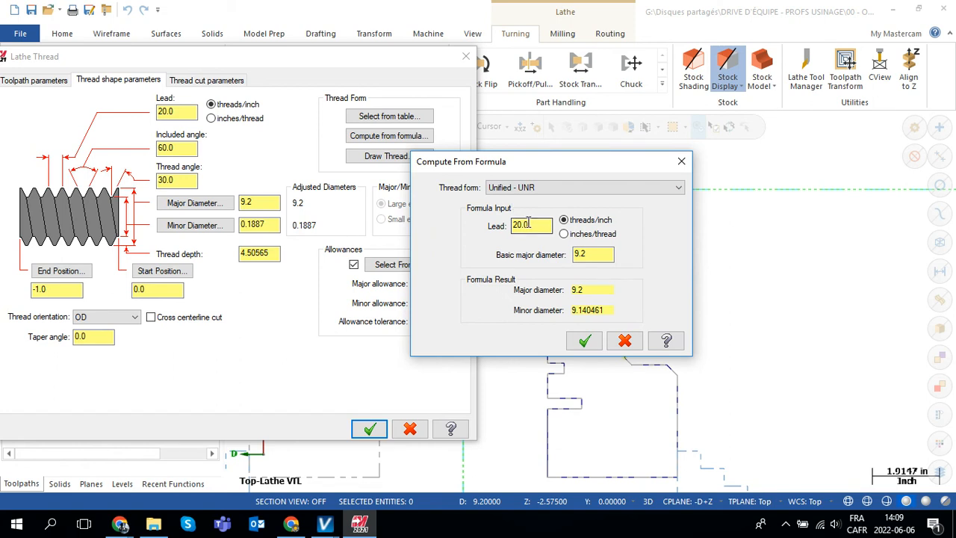
pyautogui.moveTo(549, 225); pyautogui.dragTo(506, 228)
pyautogui.write('5')
pyautogui.press('Return')
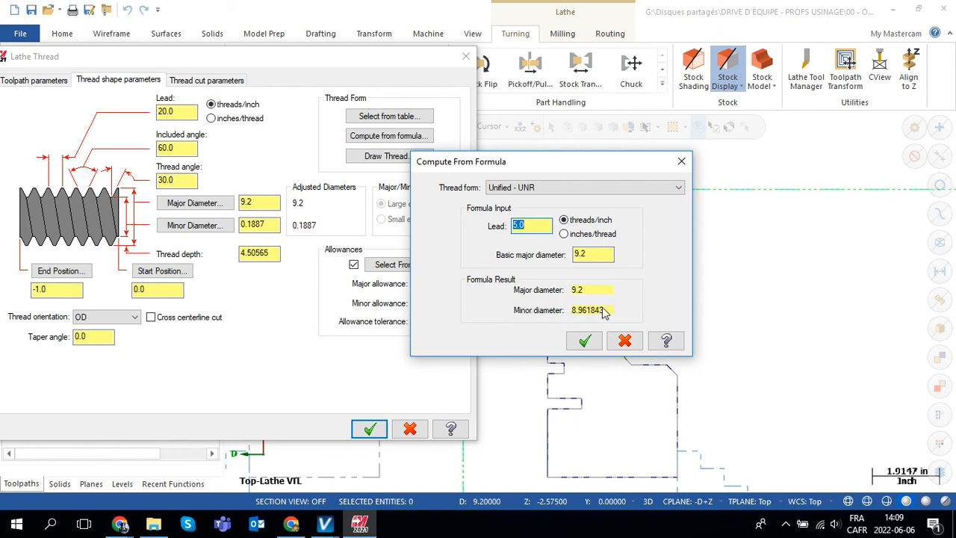
pyautogui.click(585, 341)
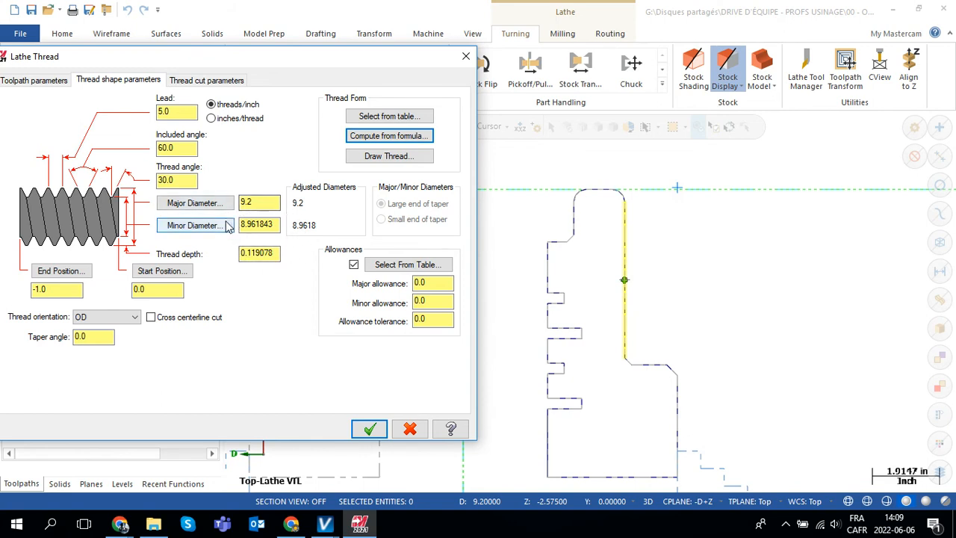
pyautogui.click(204, 80)
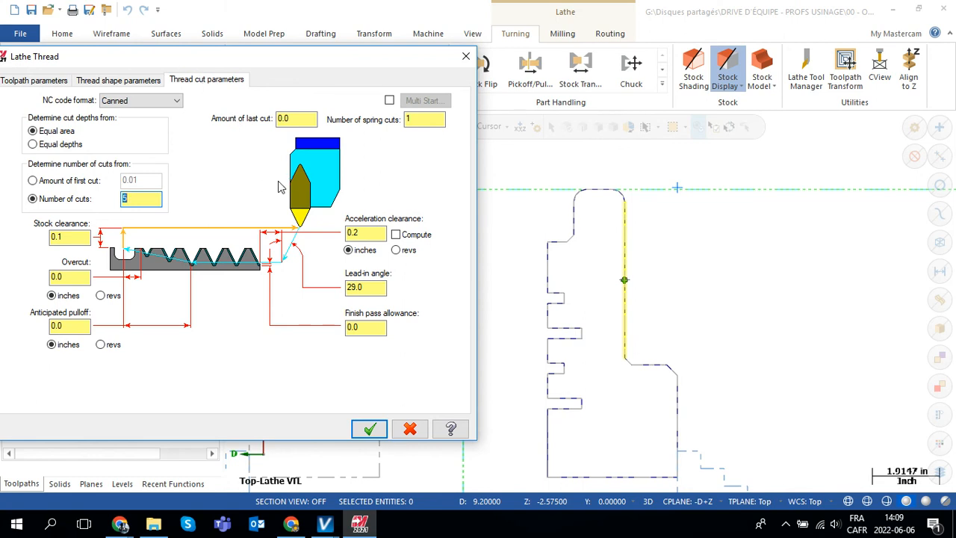
pyautogui.click(369, 428)
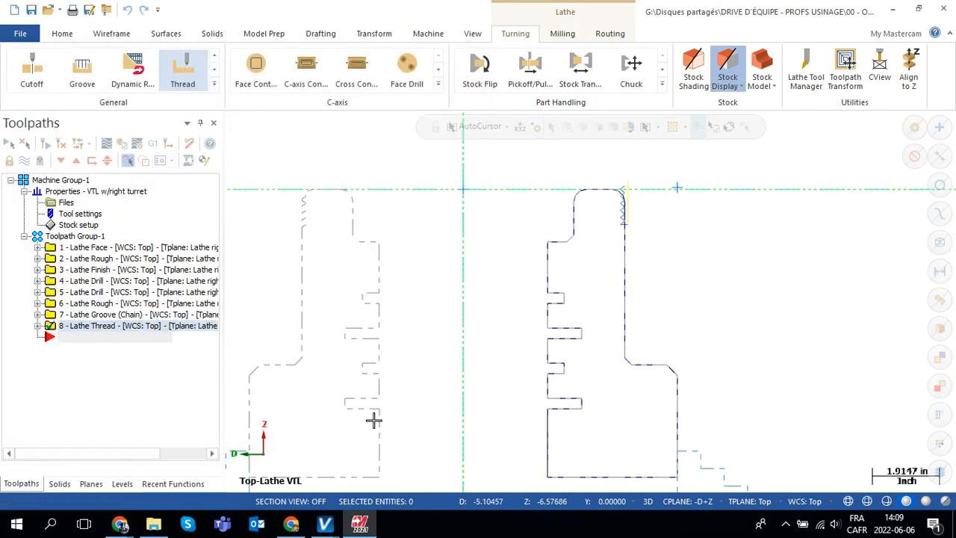
# Reopen the Lathe Thread operation's parameters, set the thread end position to -4.0, and regenerate the toolpath.
pyautogui.click(37, 326)
pyautogui.click(87, 337)
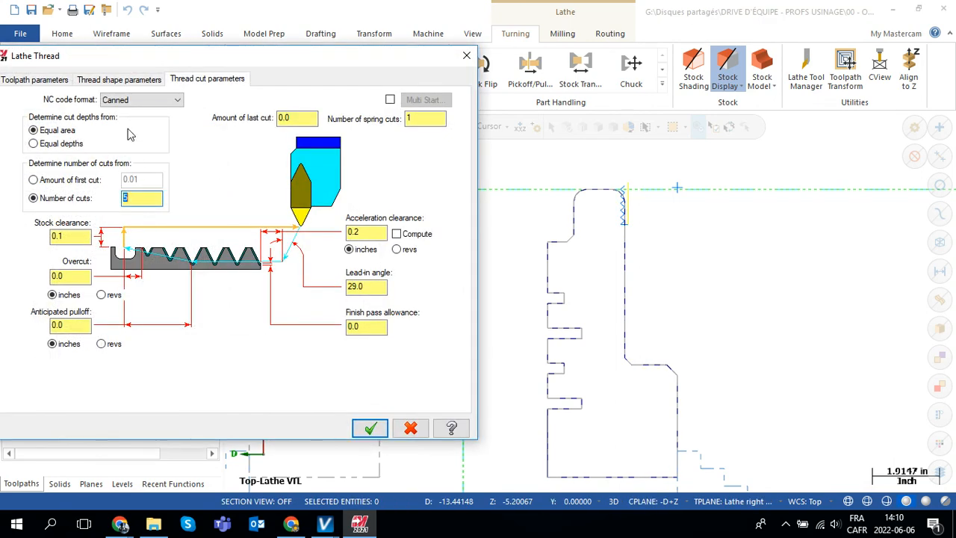
pyautogui.click(125, 79)
pyautogui.moveTo(183, 60); pyautogui.dragTo(236, 63)
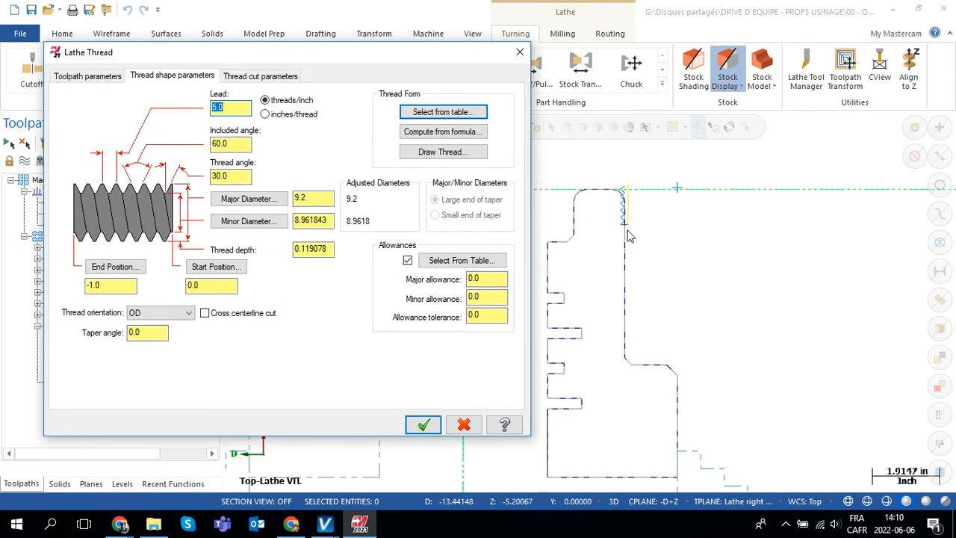
pyautogui.doubleClick(134, 288)
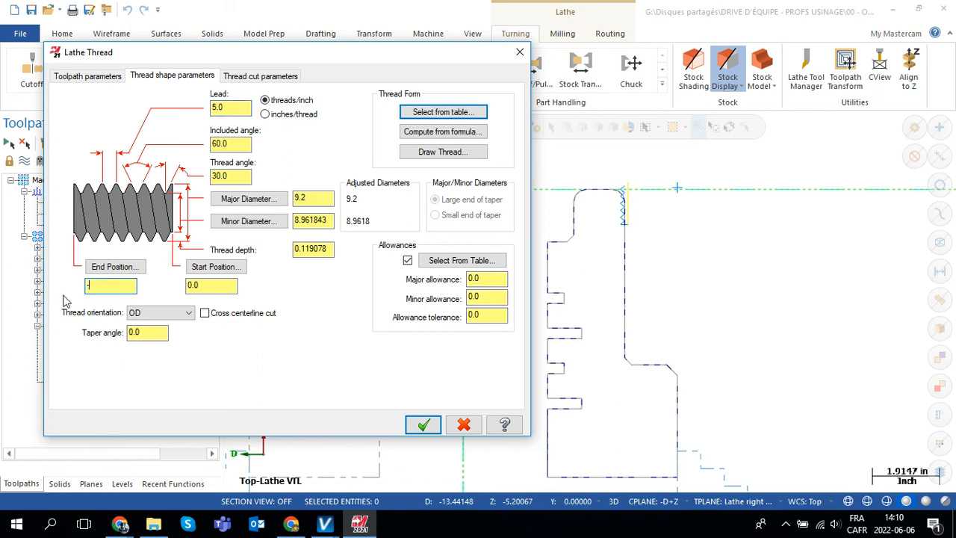
pyautogui.write('-4.0')
pyautogui.click(422, 425)
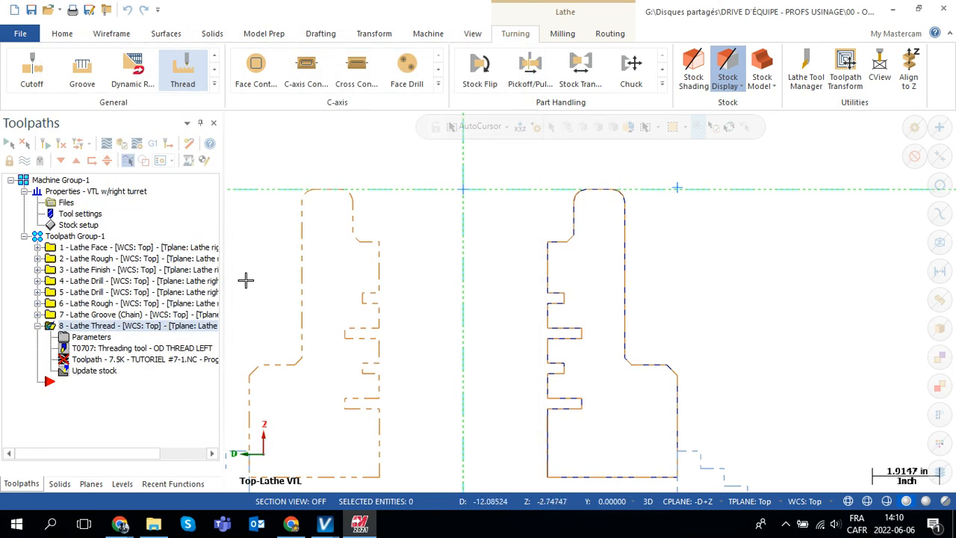
pyautogui.click(61, 144)
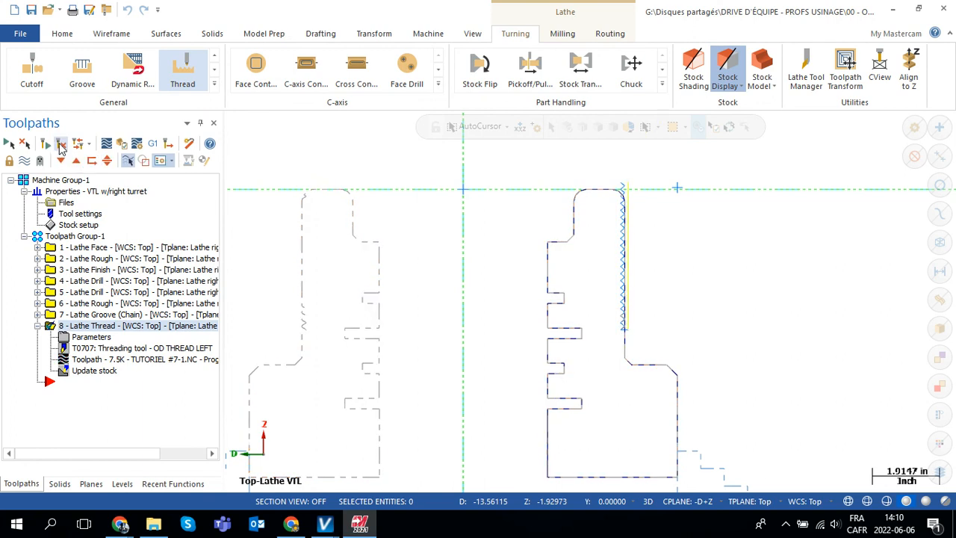